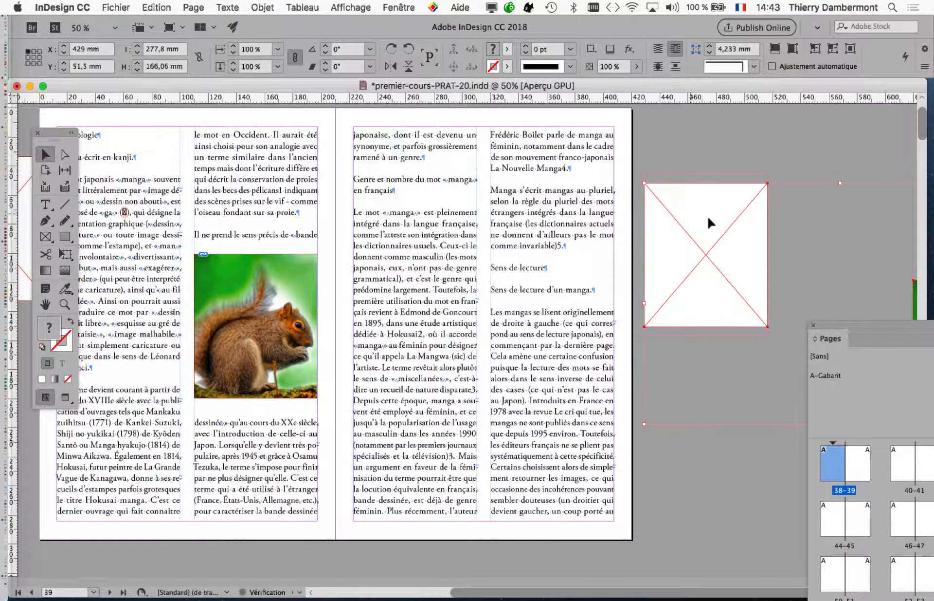
Move the empty image frame on the pasteboard to about X 437 mm, Y 55 mm.
left_click_drag(716, 218, 728, 219)
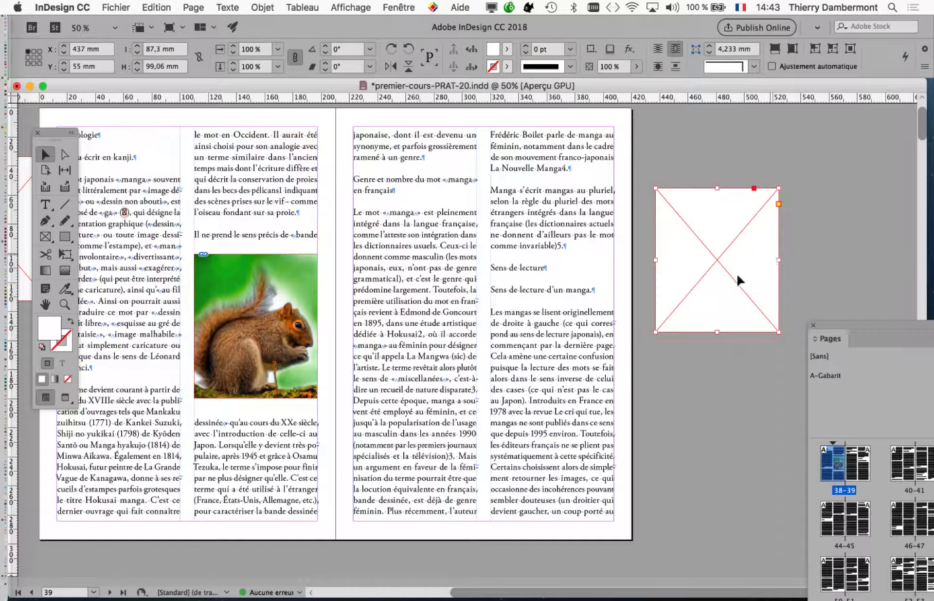
Switch to Firefox and open the 1920 x 1272 grey squirrel photo from the squirrel "public domain" image results.
key("super+Tab")
key("super+Tab")
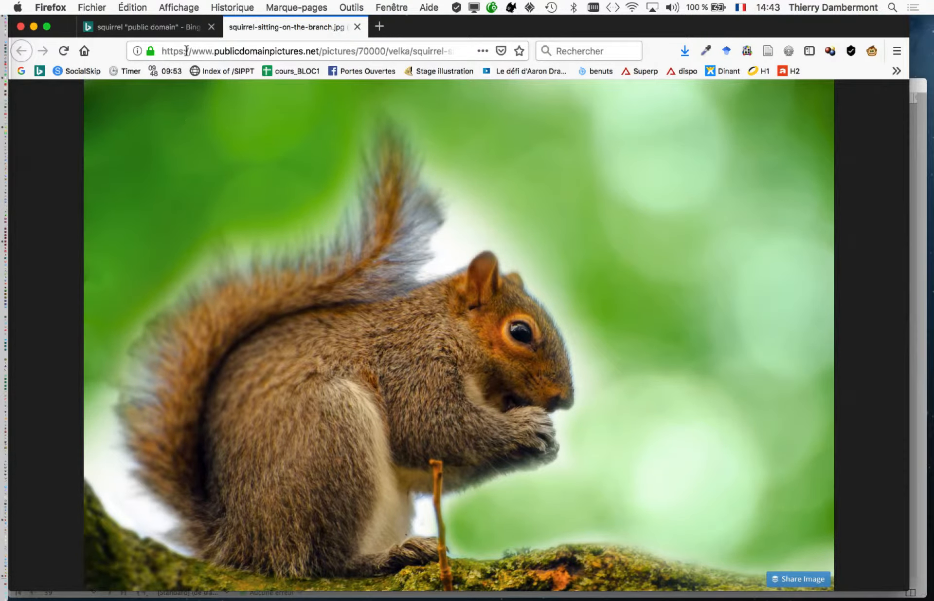
left_click(155, 27)
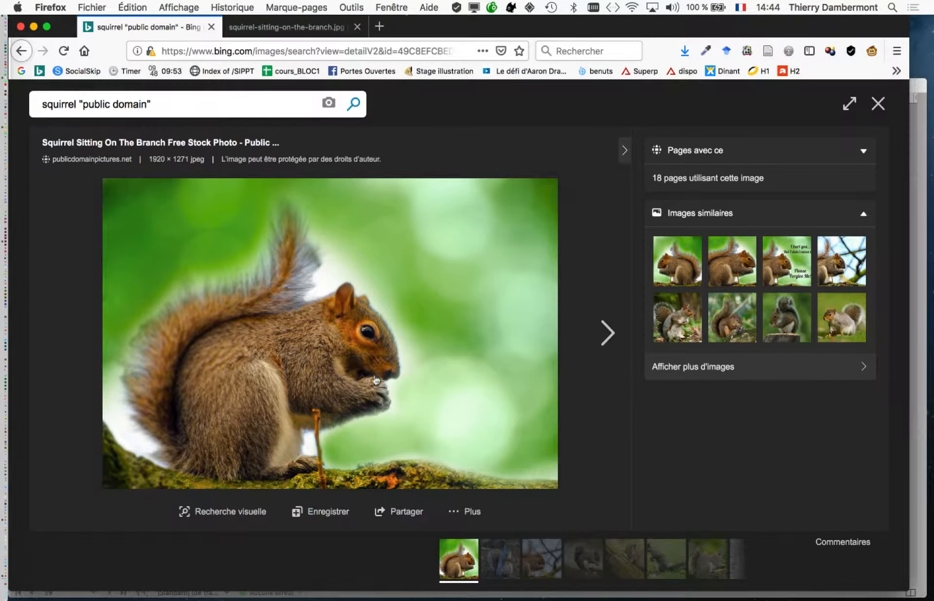
key("super+Left")
scroll(533, 409, "down", 2)
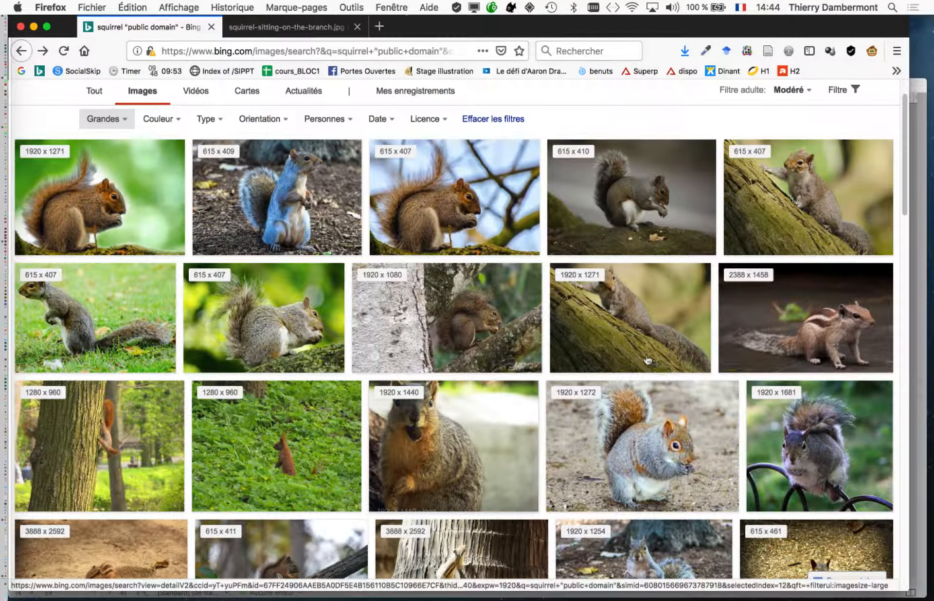
left_click(518, 436)
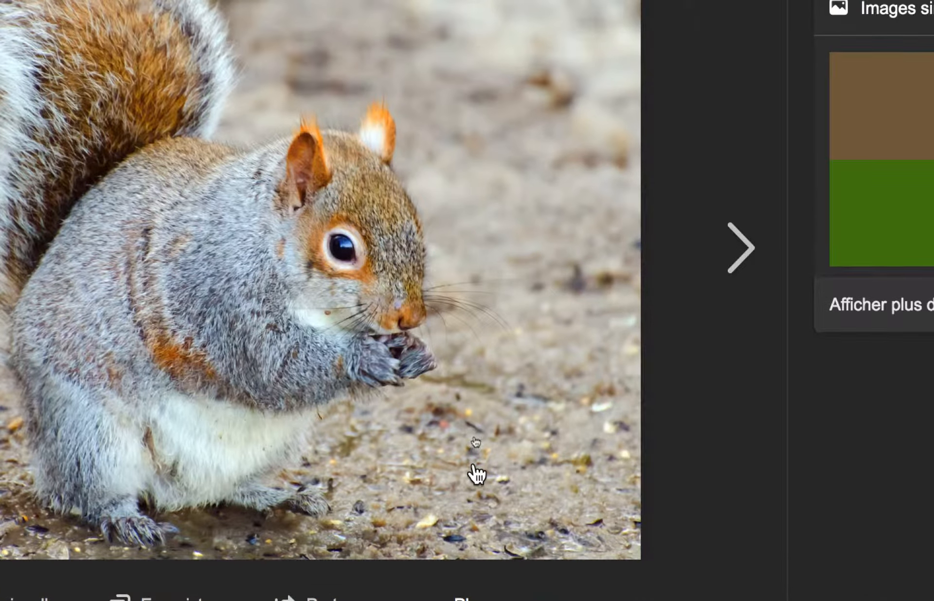
right_click(448, 384)
left_click(444, 381)
right_click(445, 383)
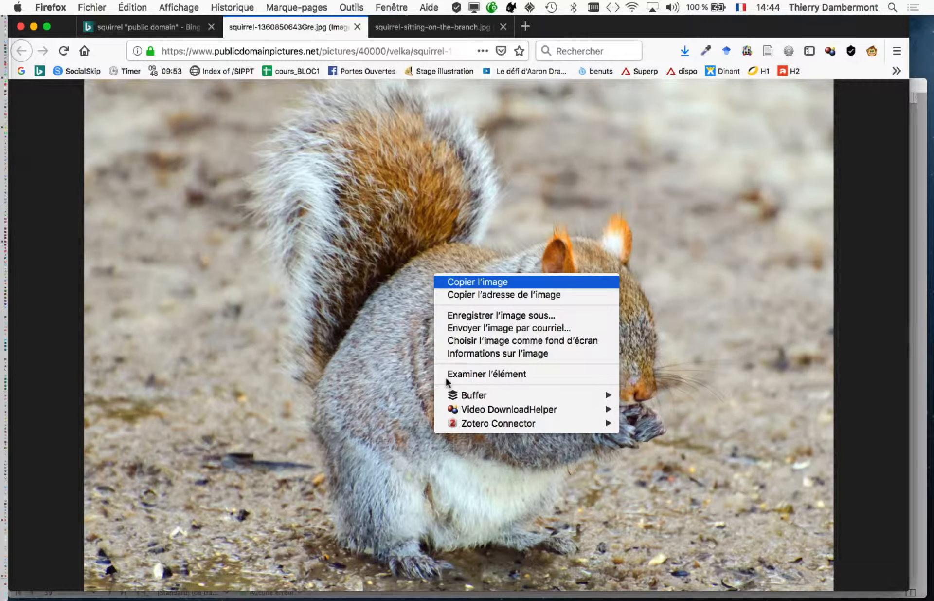
left_click(499, 315)
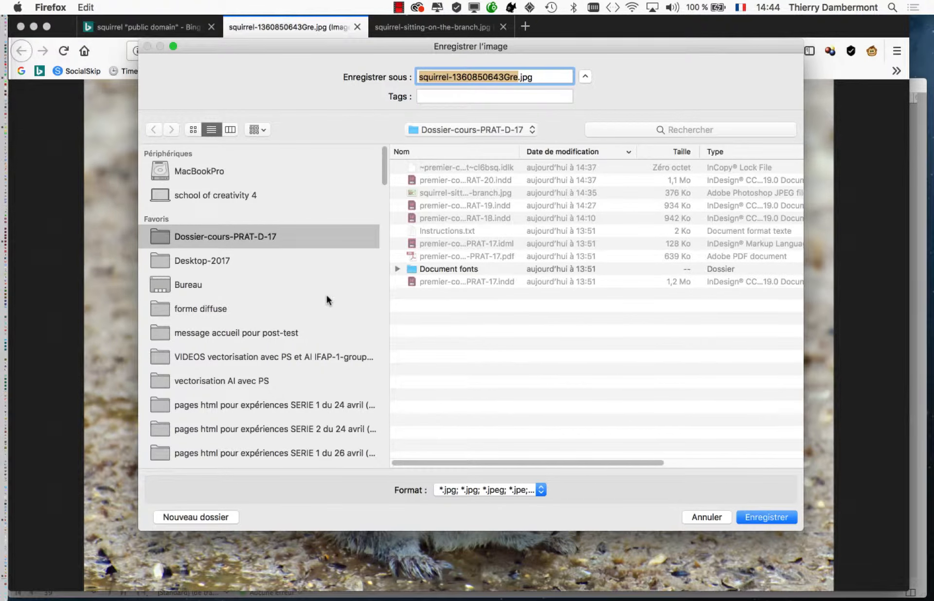
key("Return")
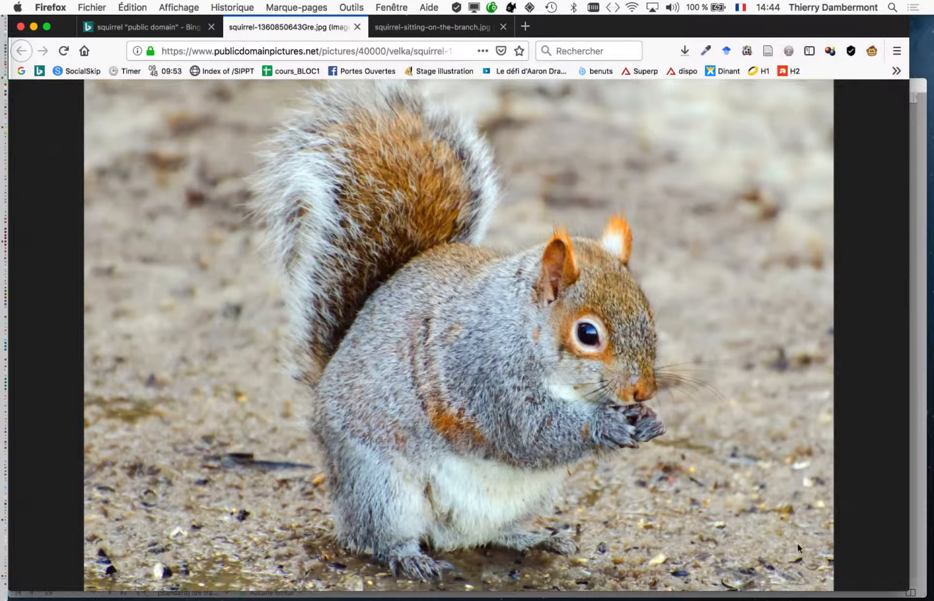
key("super+Tab")
key("super+Tab")
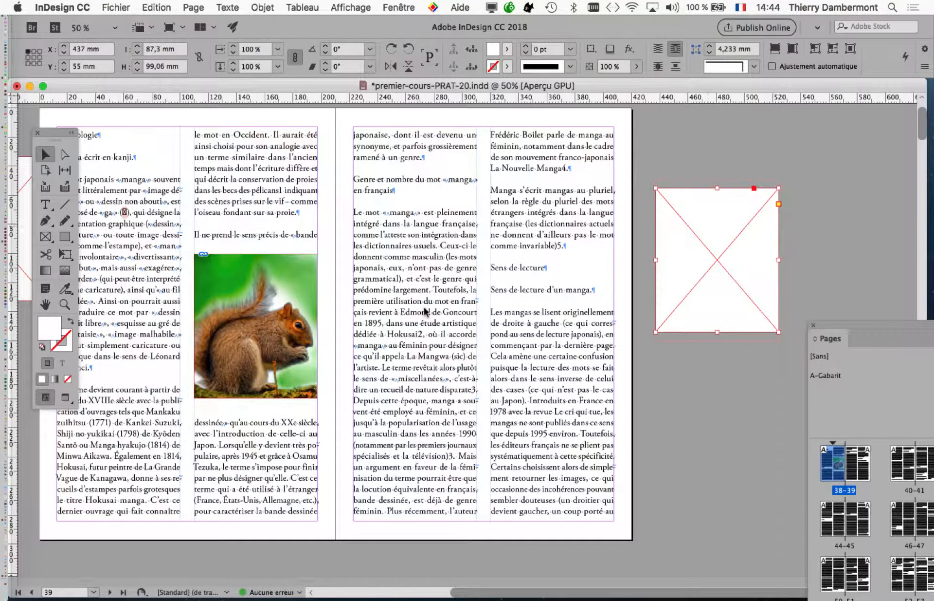
left_click(116, 7)
key("super+d")
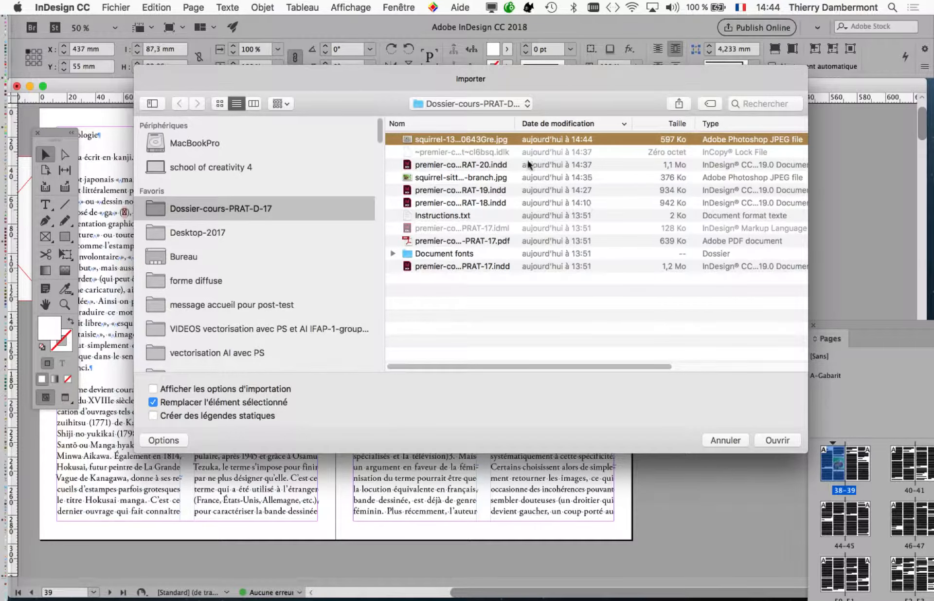
double_click(494, 141)
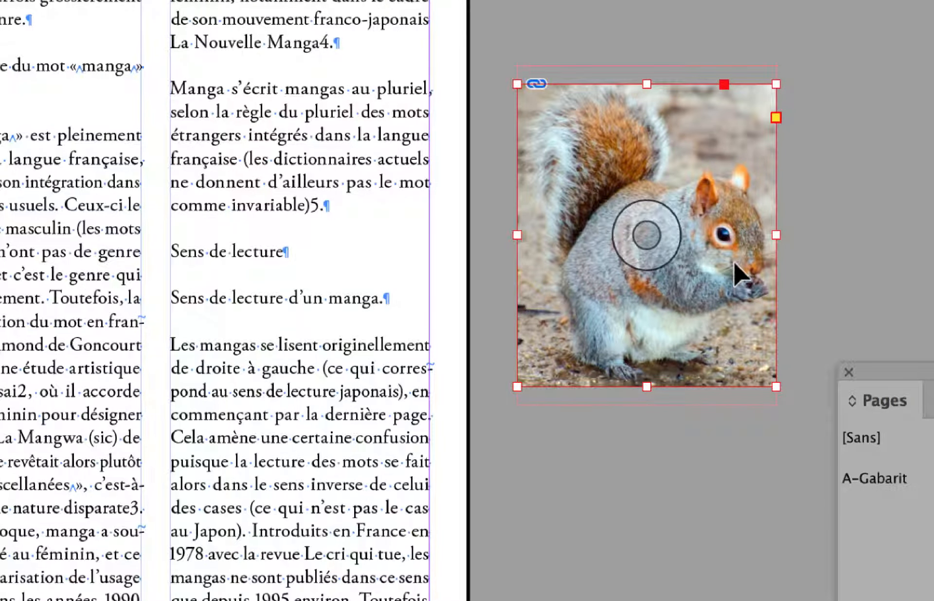
Shift the grey squirrel photo inside its frame to about X -40 mm, Y 0 mm, and deselect it.
left_click(646, 235)
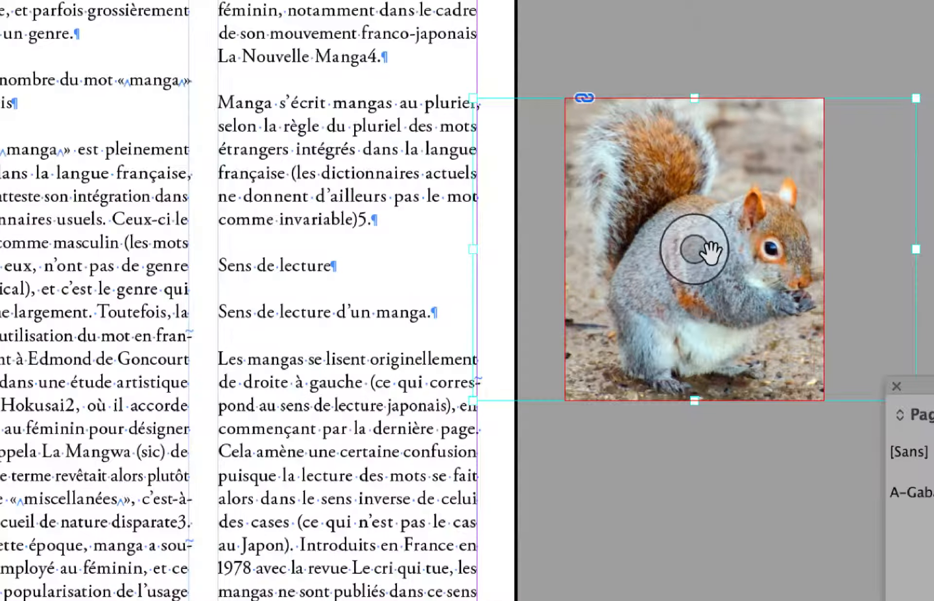
left_click_drag(710, 251, 691, 253)
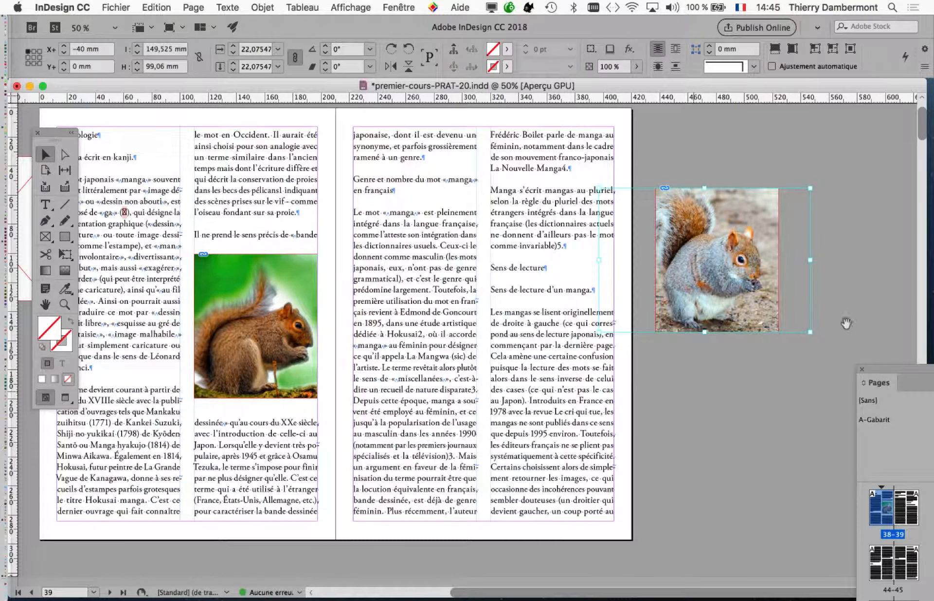
left_click(843, 323)
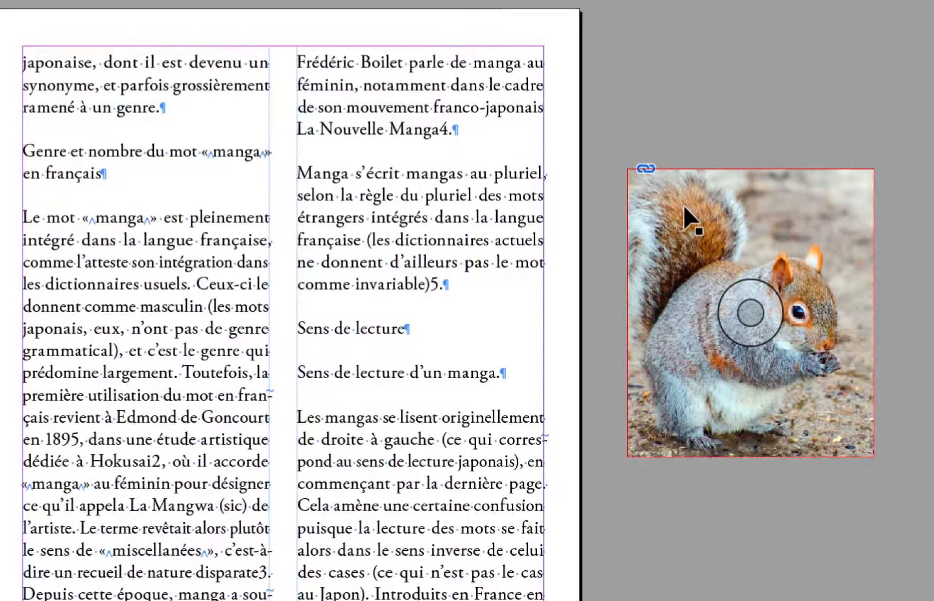
left_click(683, 204)
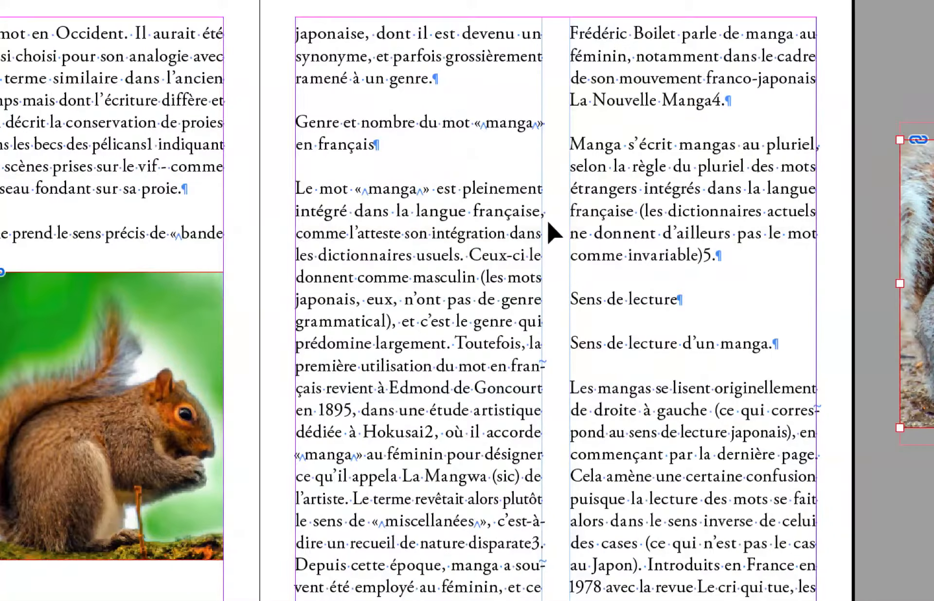
left_click(37, 409)
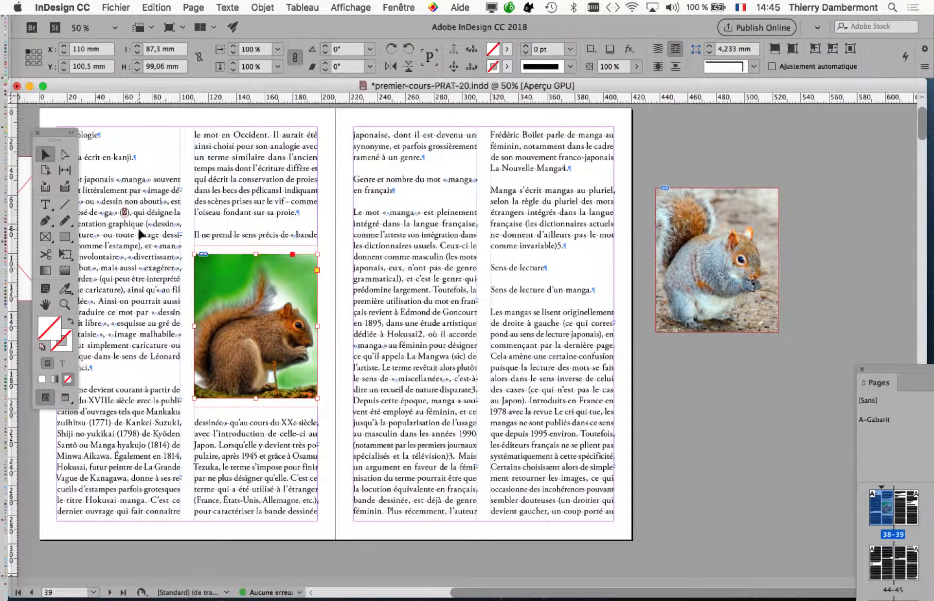
left_click_drag(895, 369, 452, 138)
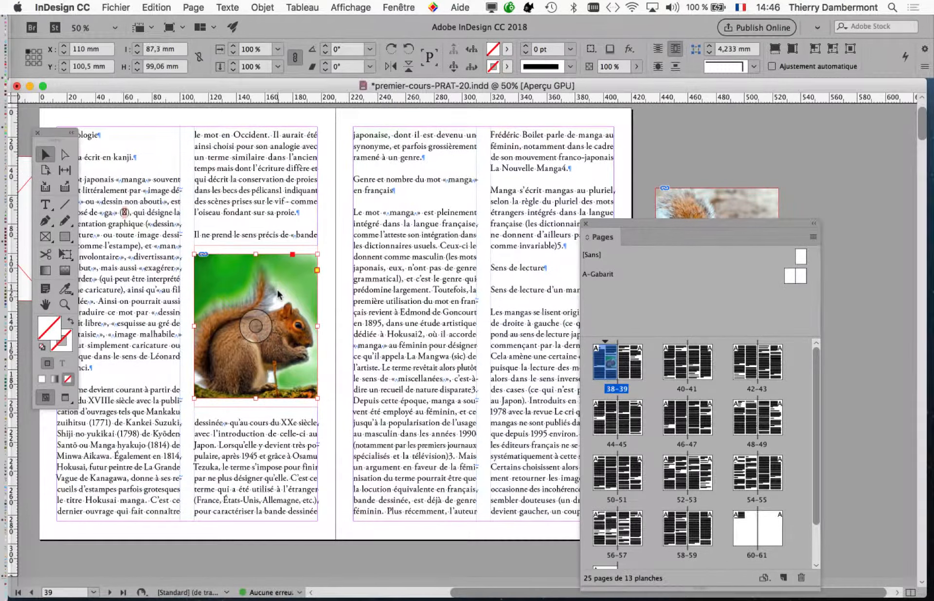
left_click_drag(652, 224, 863, 351)
Move the grey squirrel picture frame slightly up and closer to the page on the pasteboard.
left_click(725, 217)
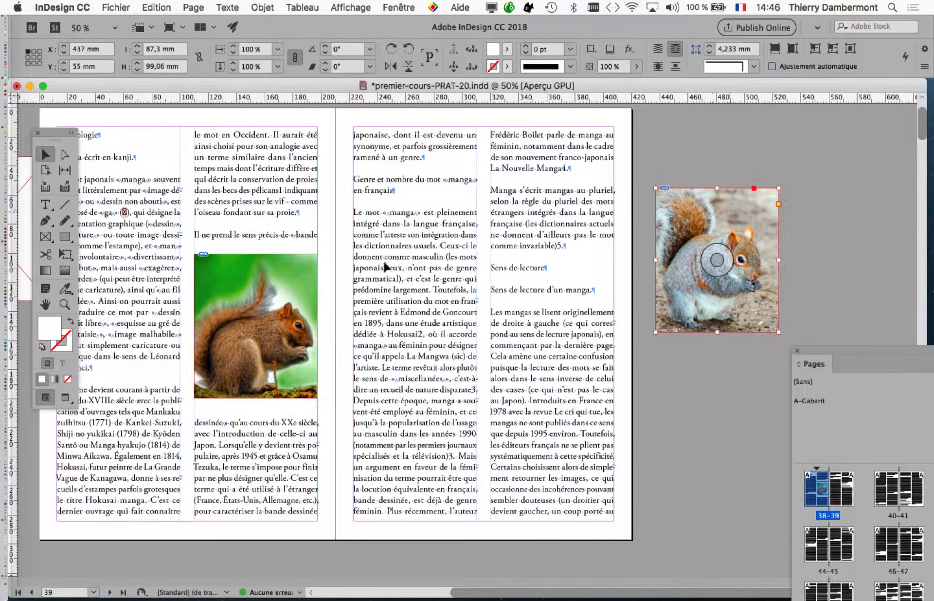
left_click_drag(706, 259, 693, 223)
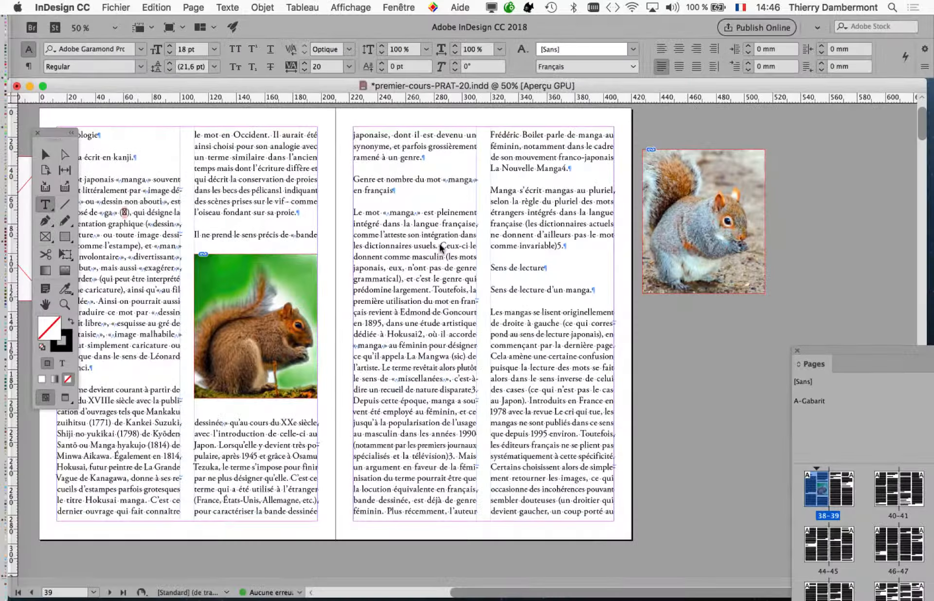
Show the document's layers and unlock the texte principal layer.
left_click(399, 8)
left_click(415, 95)
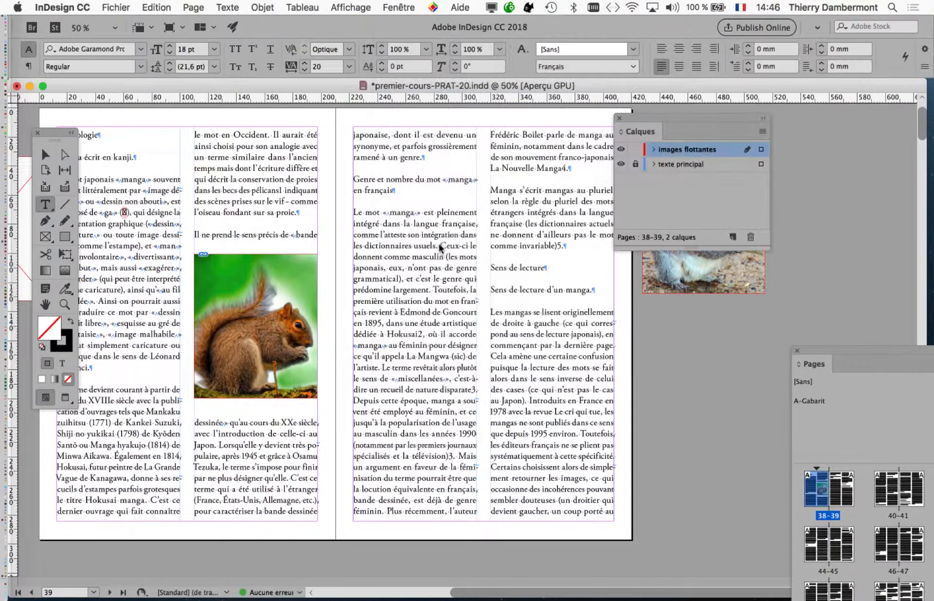
left_click_drag(485, 129, 409, 138)
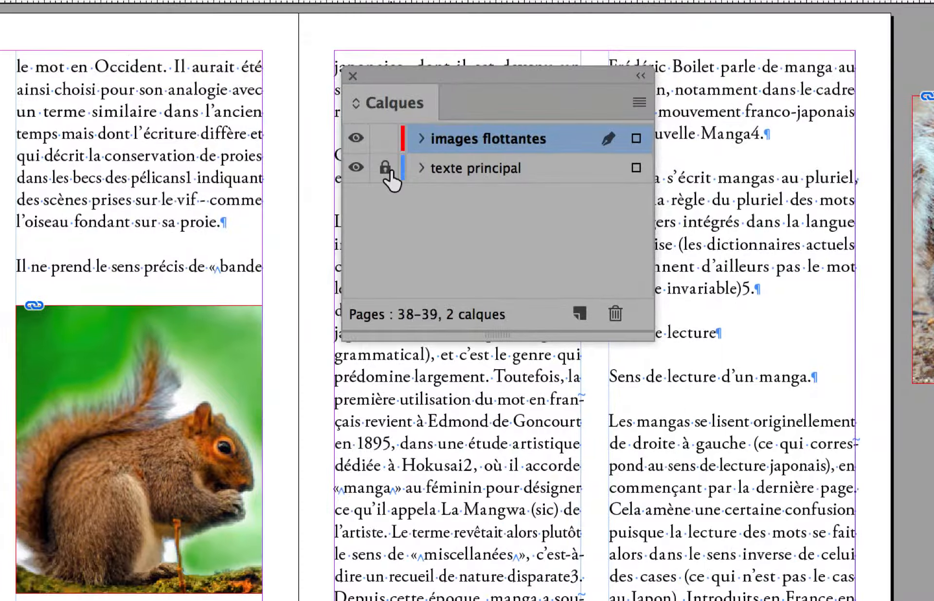
left_click(348, 232)
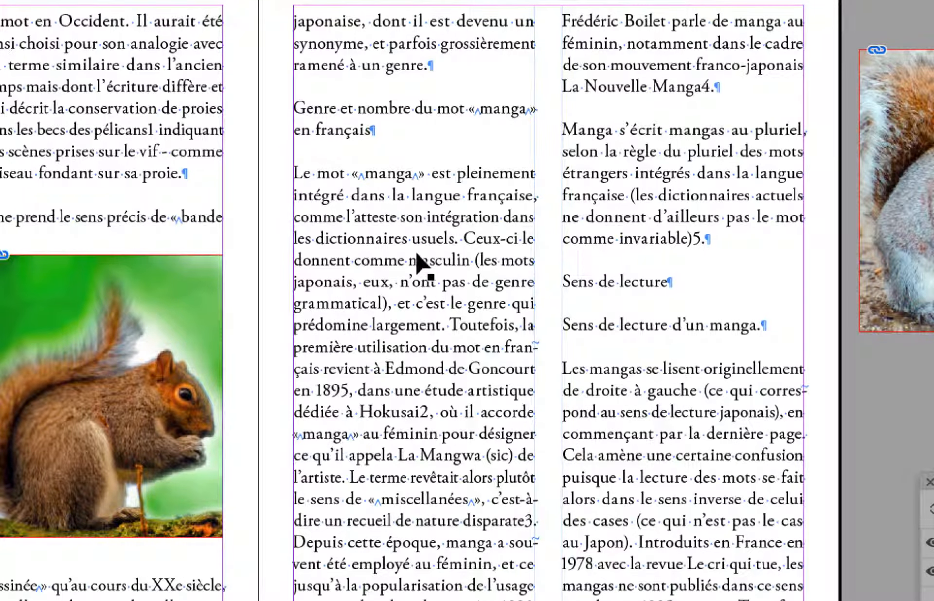
Insert two paragraph breaks before "Ceux-ci le donnent" on page 39 and place the insertion point in the empty paragraph.
double_click(416, 250)
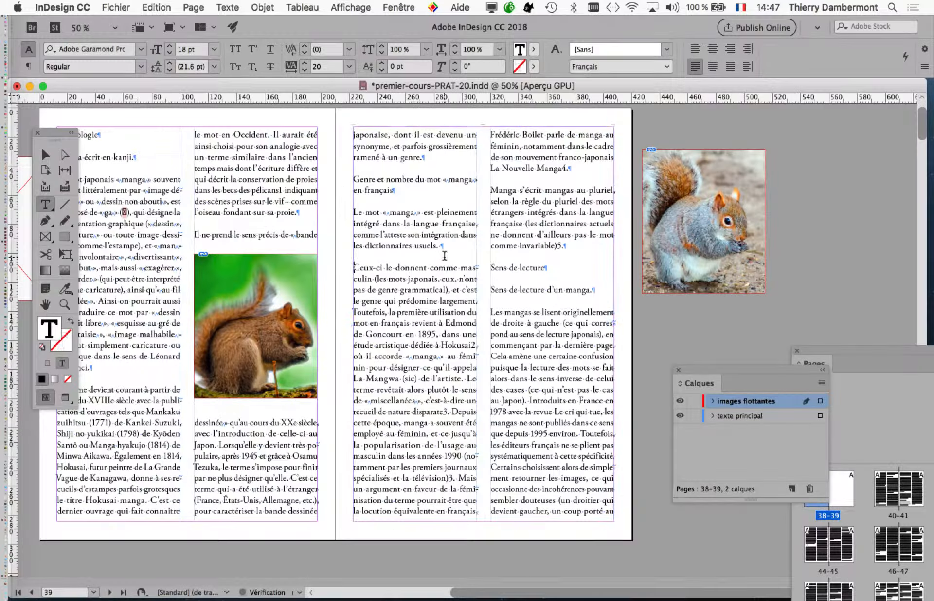
key("Return")
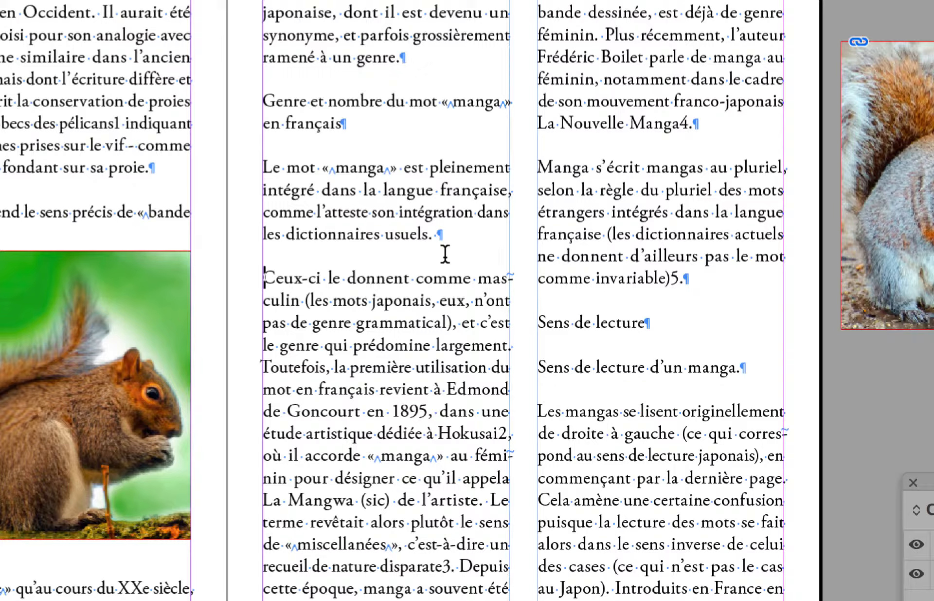
key("Return")
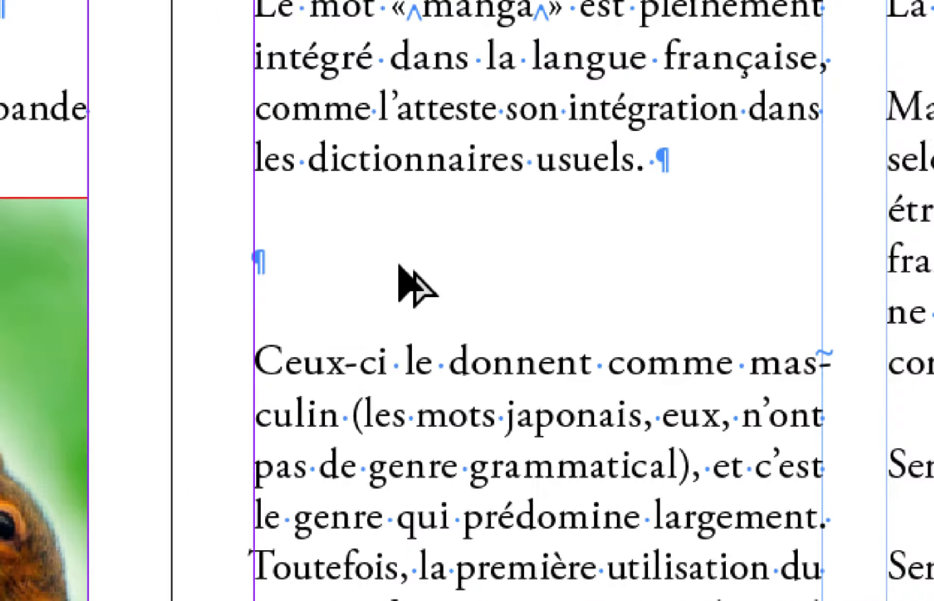
left_click(400, 261)
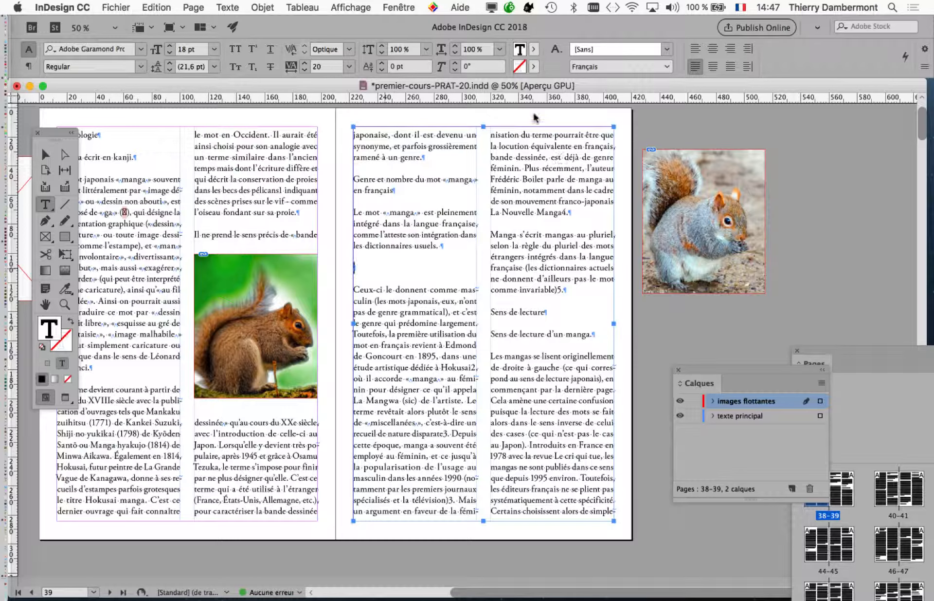
Save the document as premier-cours-PRAT-21.indd in the Dossier-cours-PRAT-D-17 folder.
key("super+shift+s")
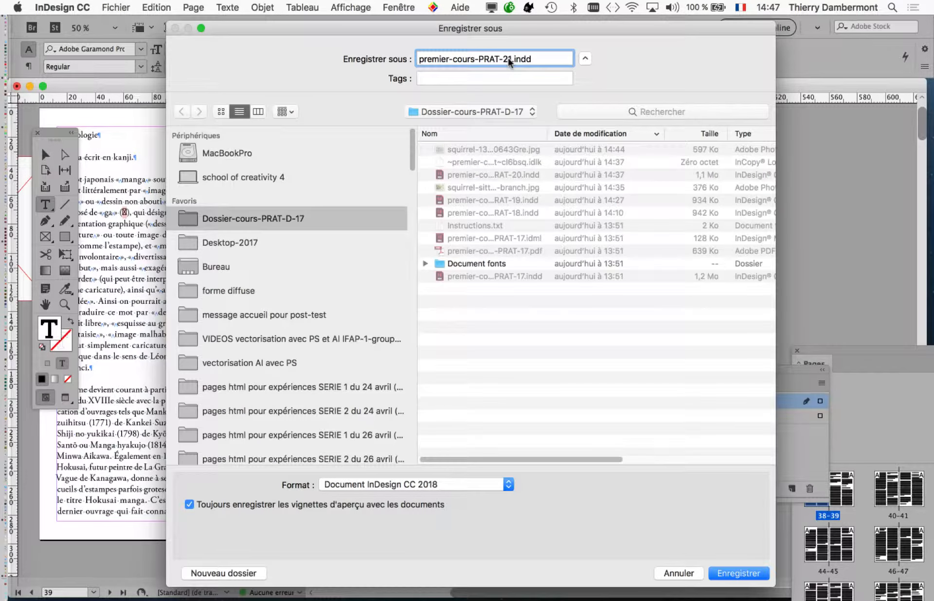
key("Return")
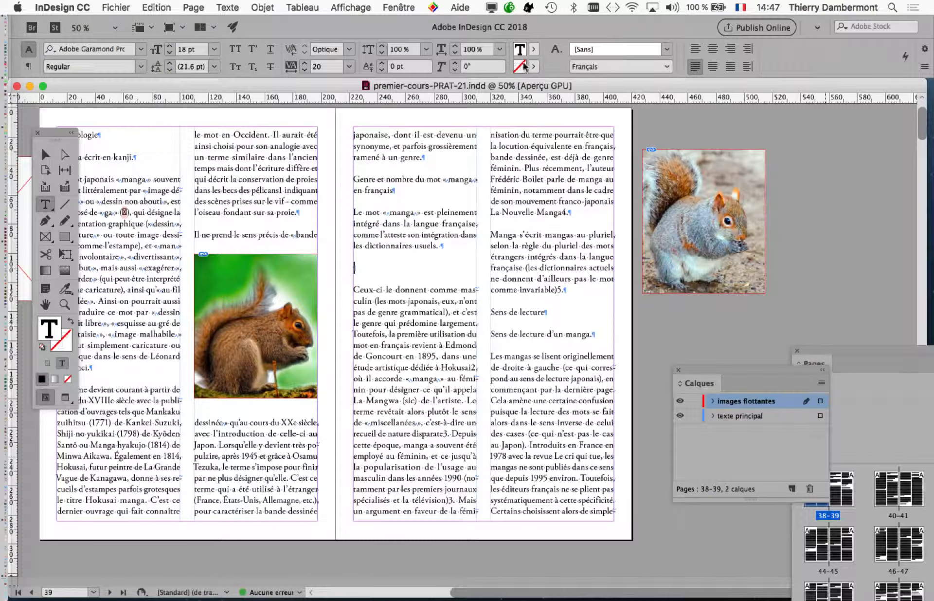